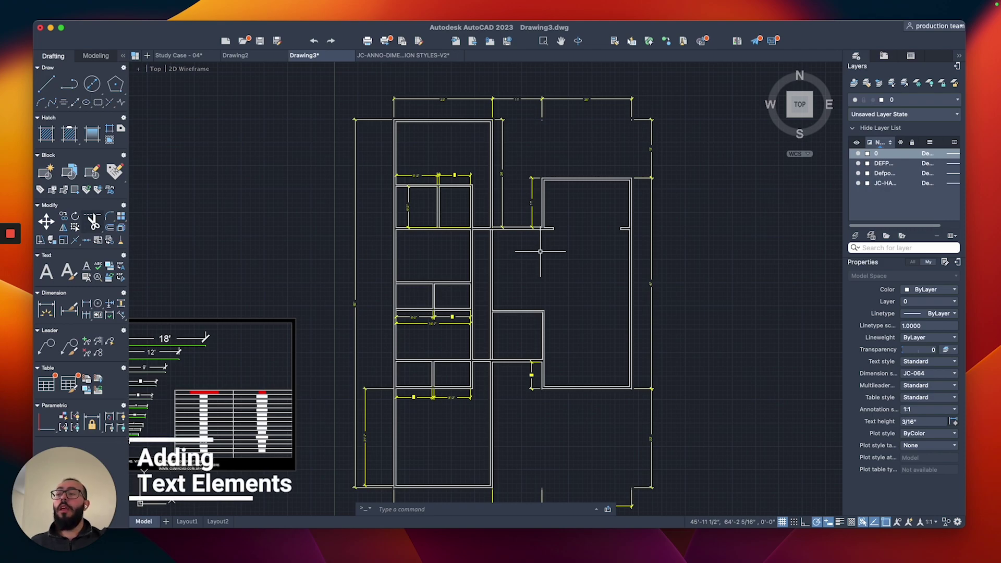
Step: Zoom in and pan so the central rooms and their dimension lines fill the view
{"action": "scroll", "coordinate": [540, 250], "scroll_direction": "up", "scroll_amount": 2}
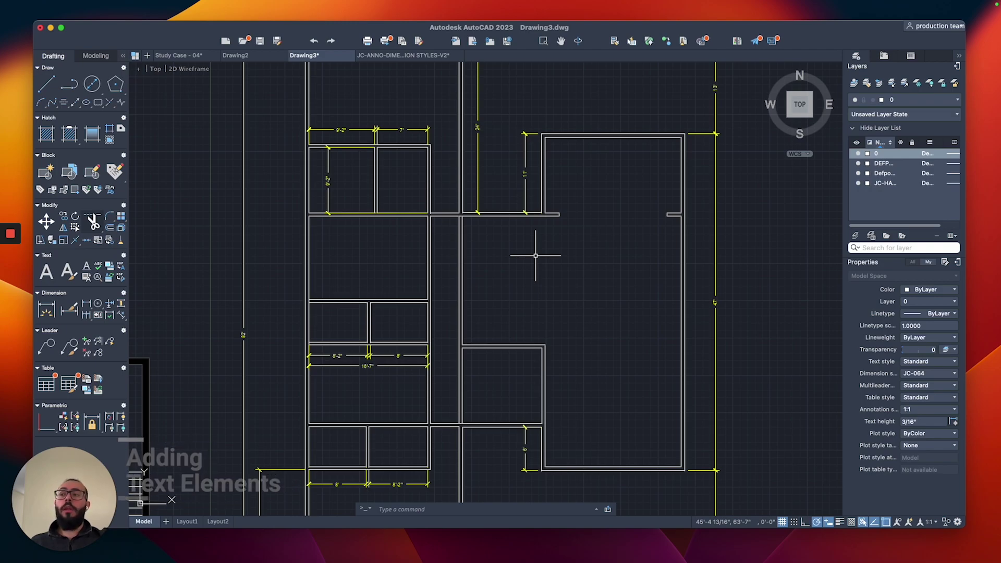
{"action": "middle_click_drag", "start_coordinate": [544, 275], "coordinate": [603, 300]}
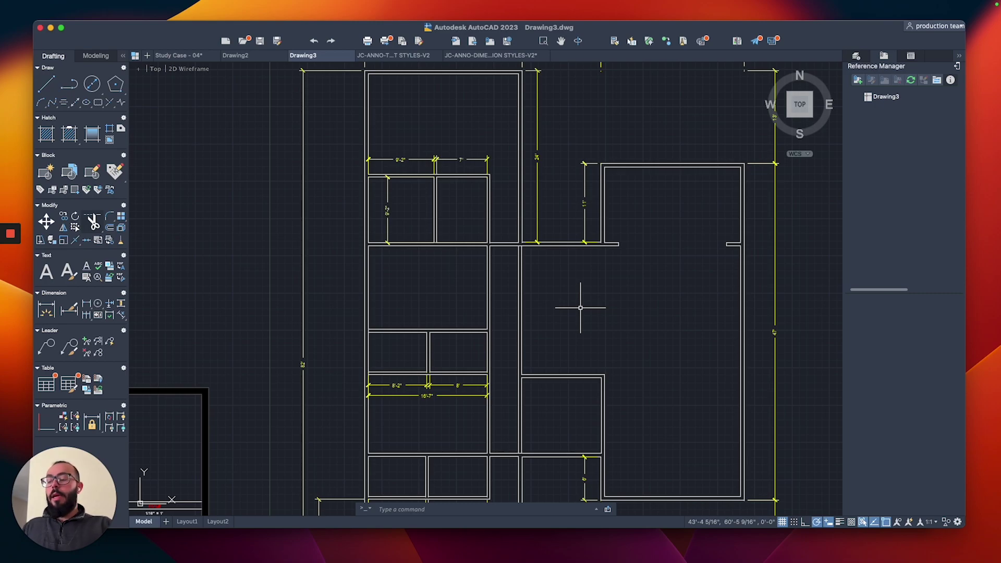
Step: Start MTEXT with T, then zoom in on the garage room with its 21'-7" dimension
{"action": "type", "text": "t"}
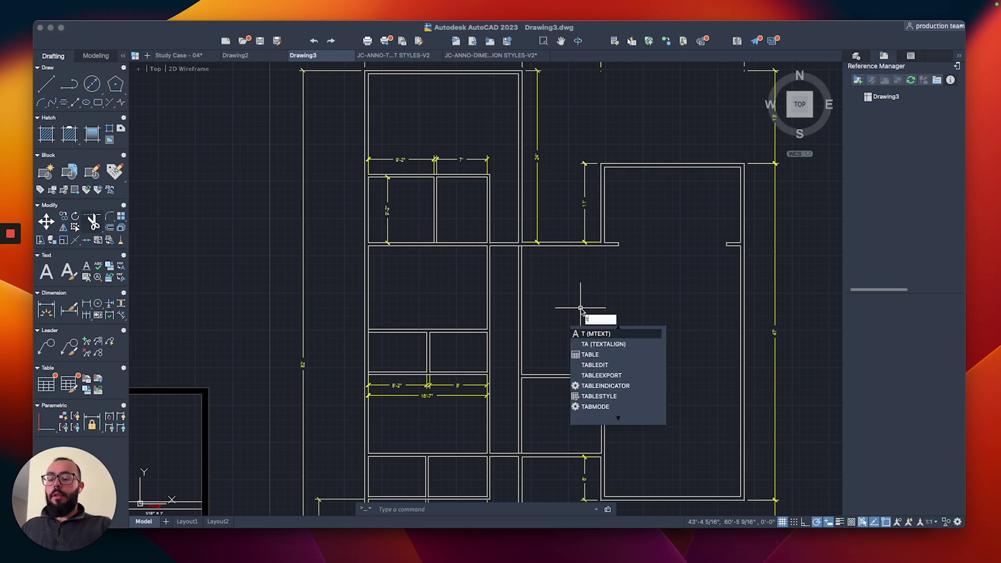
{"action": "key", "text": "Return"}
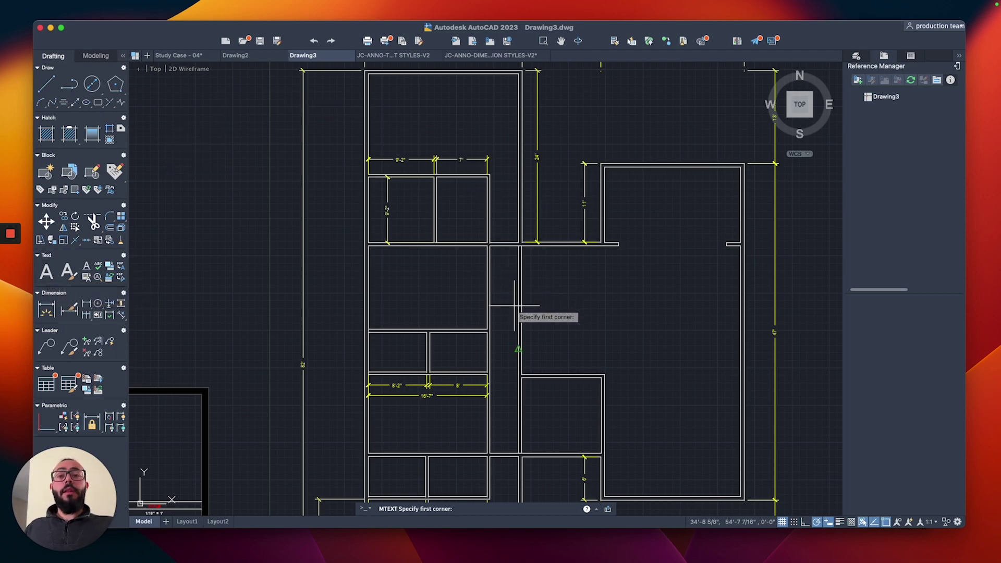
{"action": "middle_click_drag", "start_coordinate": [514, 308], "coordinate": [523, 264]}
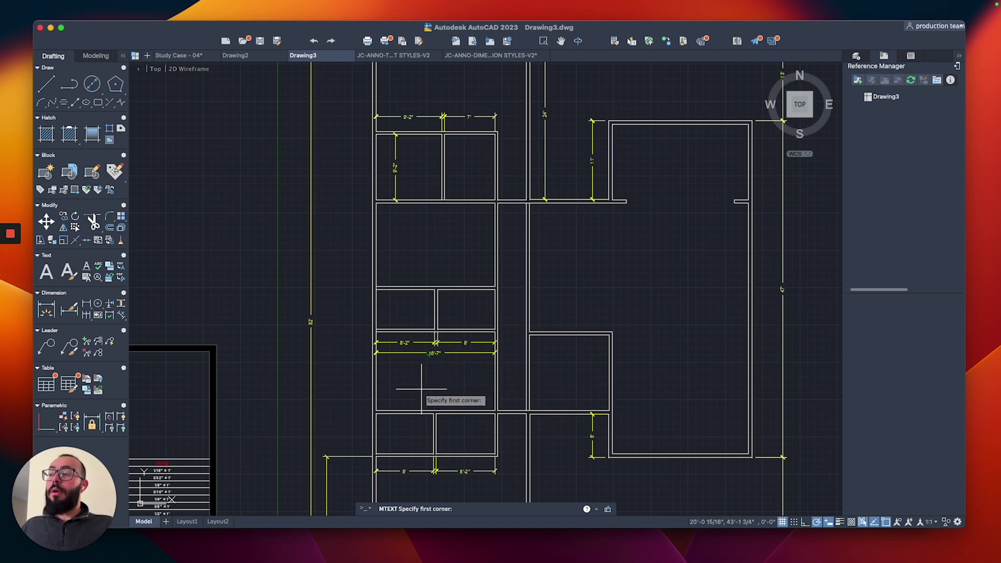
{"action": "scroll", "coordinate": [421, 387], "scroll_direction": "up", "scroll_amount": 3}
{"action": "mouse_move", "coordinate": [431, 384]}
{"action": "middle_mouse_down"}
{"action": "mouse_move", "coordinate": [369, 239]}
{"action": "mouse_move", "coordinate": [386, 146]}
{"action": "middle_mouse_up"}
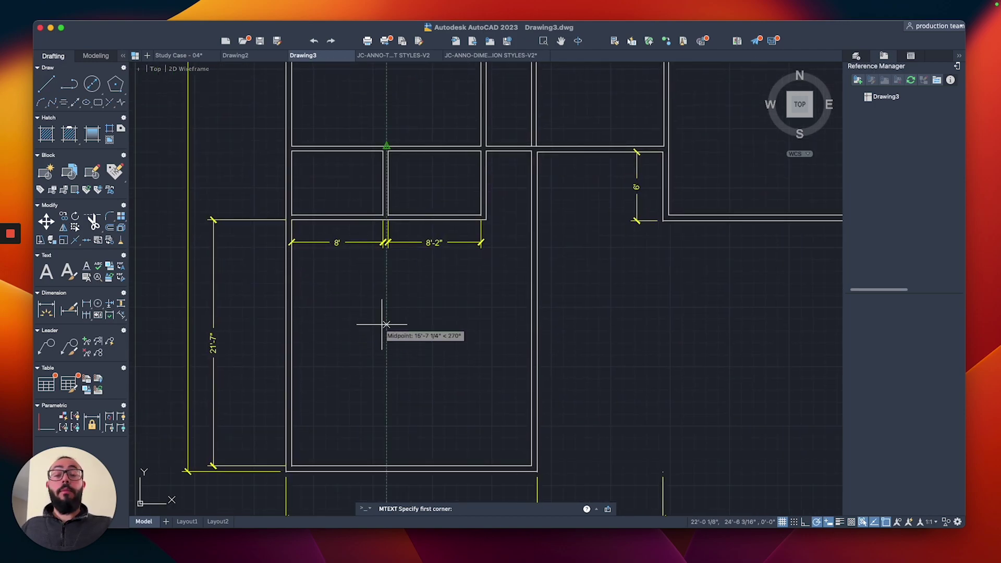
Step: Place a multiline text label reading '2-Car Garage' inside the garage room
{"action": "left_click", "coordinate": [359, 326]}
{"action": "left_click", "coordinate": [448, 356]}
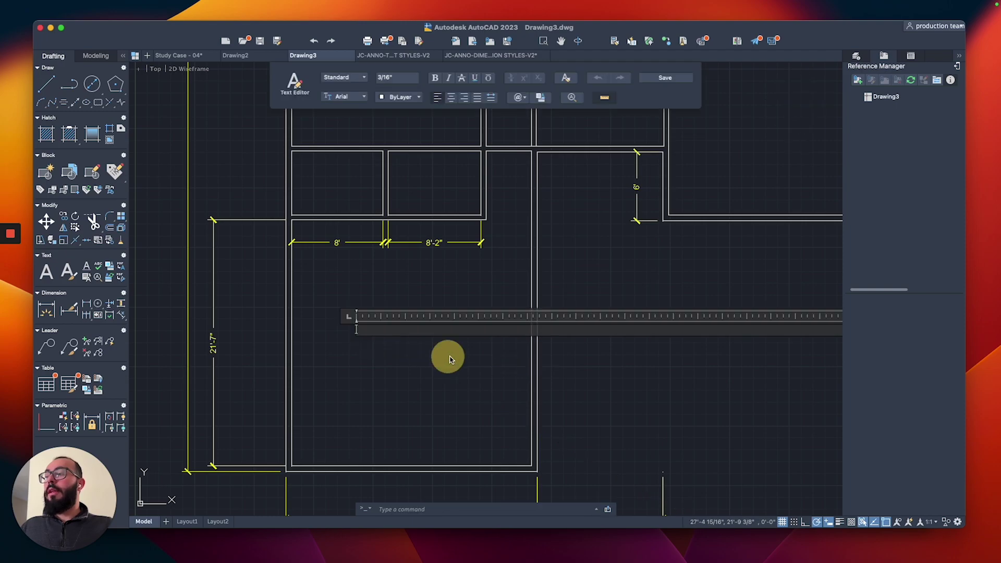
{"action": "type", "text": "2"}
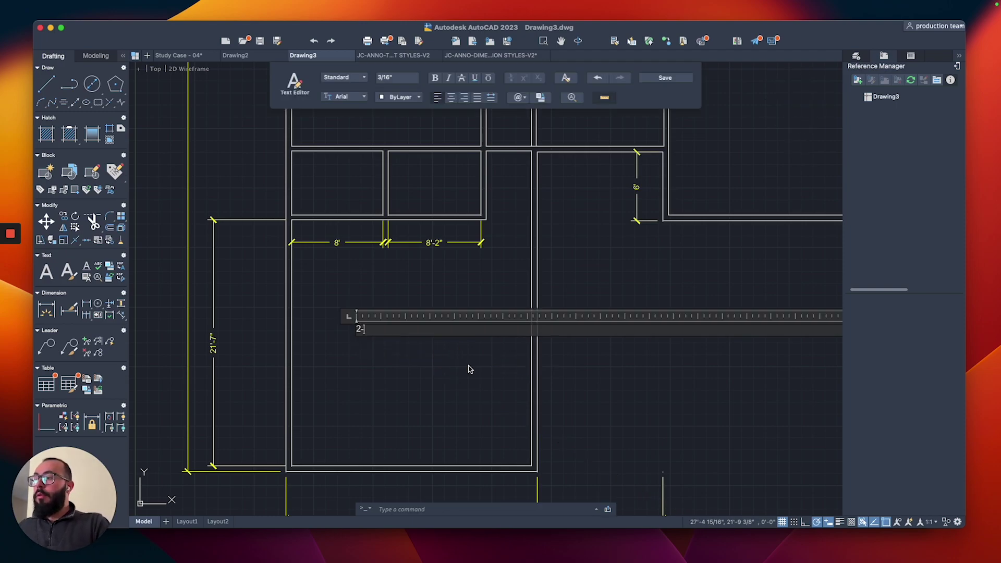
{"action": "type", "text": "-Car Garage"}
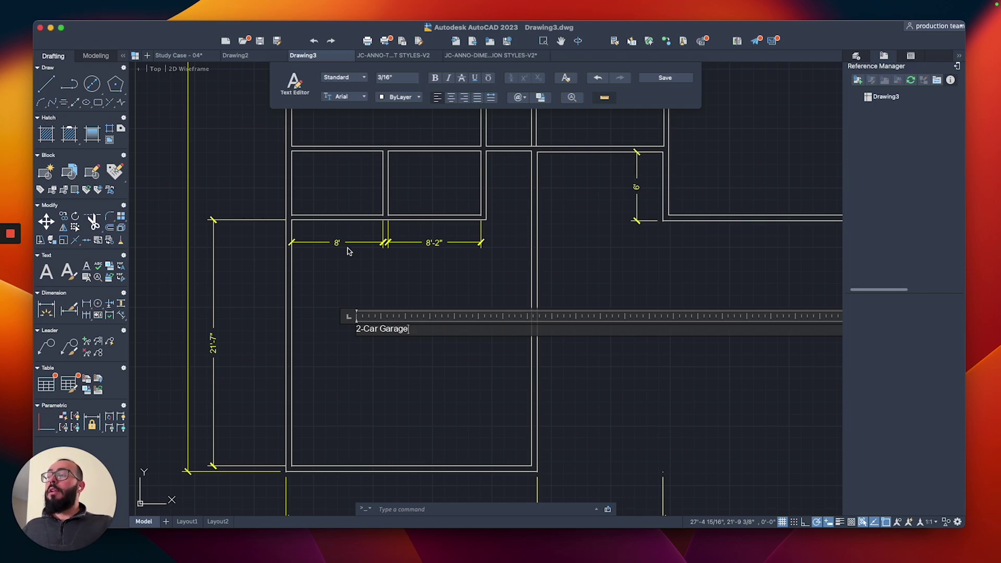
{"action": "left_click", "coordinate": [384, 359]}
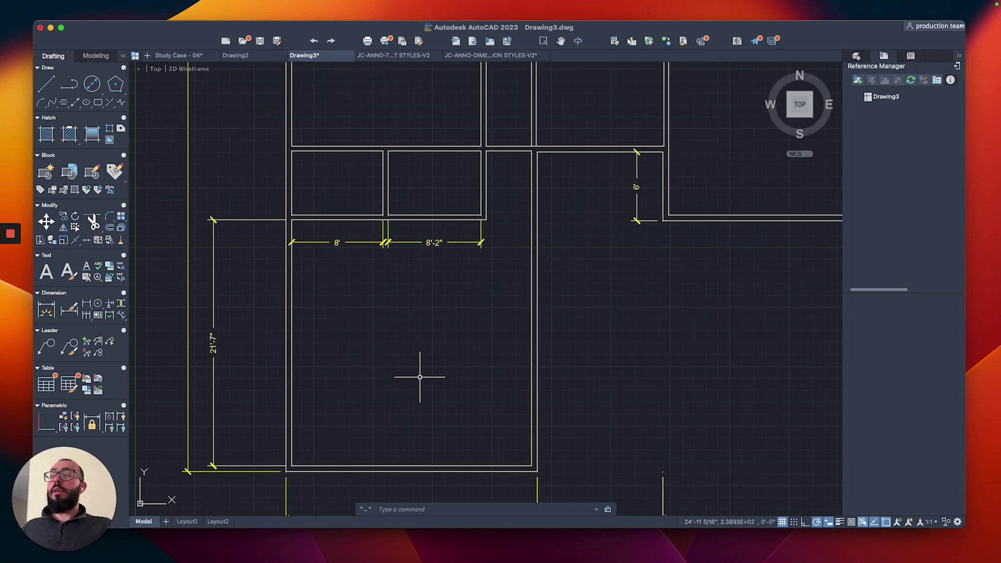
Step: Select the 2-Car Garage label with a crossing window and zoom in on it
{"action": "left_click", "coordinate": [433, 284]}
{"action": "left_click", "coordinate": [308, 362]}
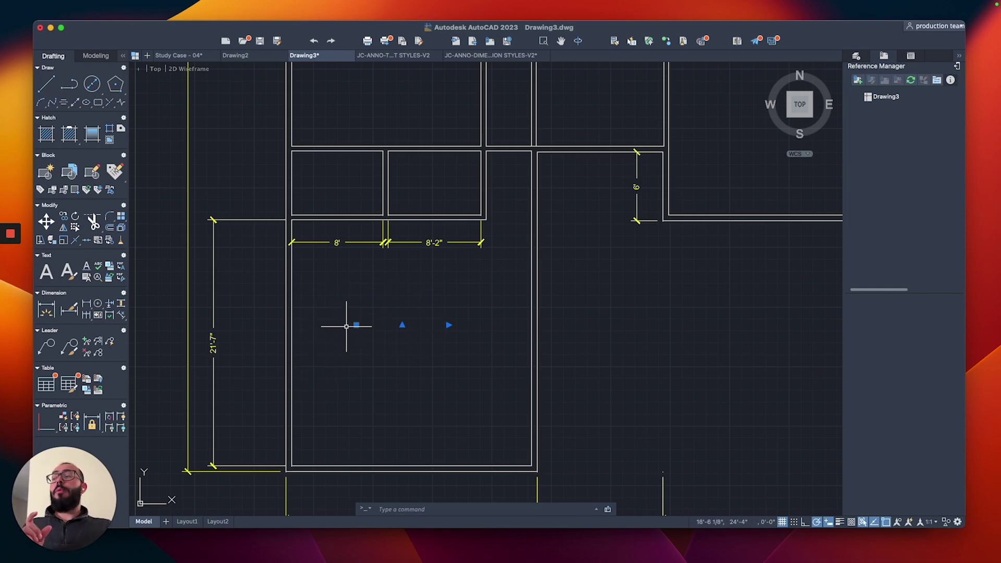
{"action": "scroll", "coordinate": [346, 326], "scroll_direction": "up", "scroll_amount": 10}
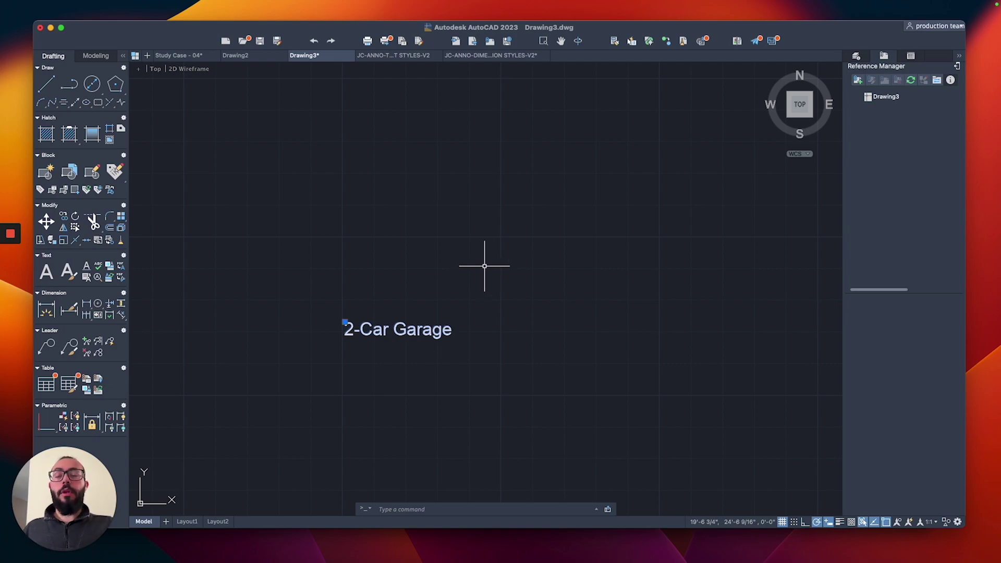
Step: Change the 2-Car Garage label's text height to 6" in Properties, then deselect it
{"action": "left_click", "coordinate": [856, 57]}
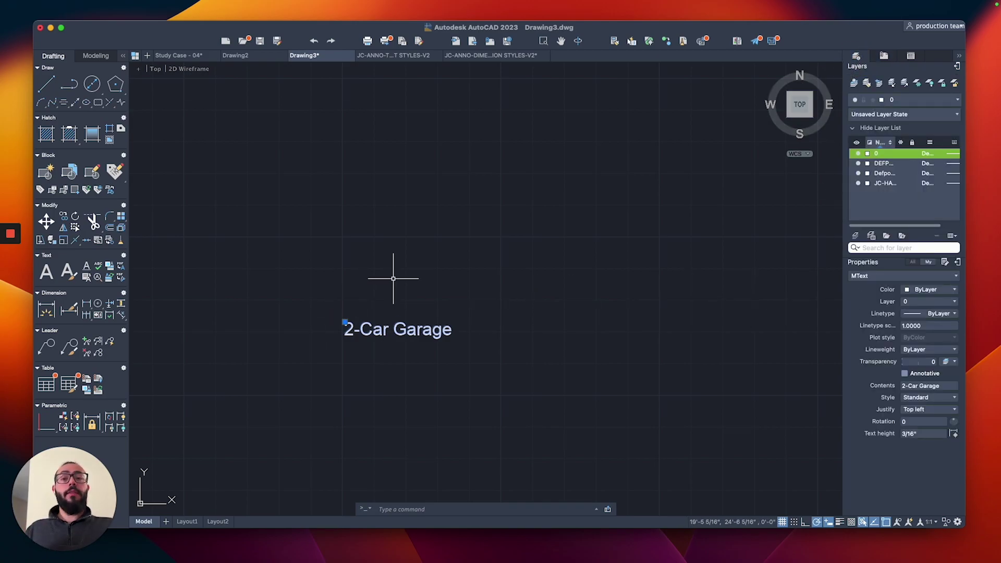
{"action": "left_click", "coordinate": [920, 433]}
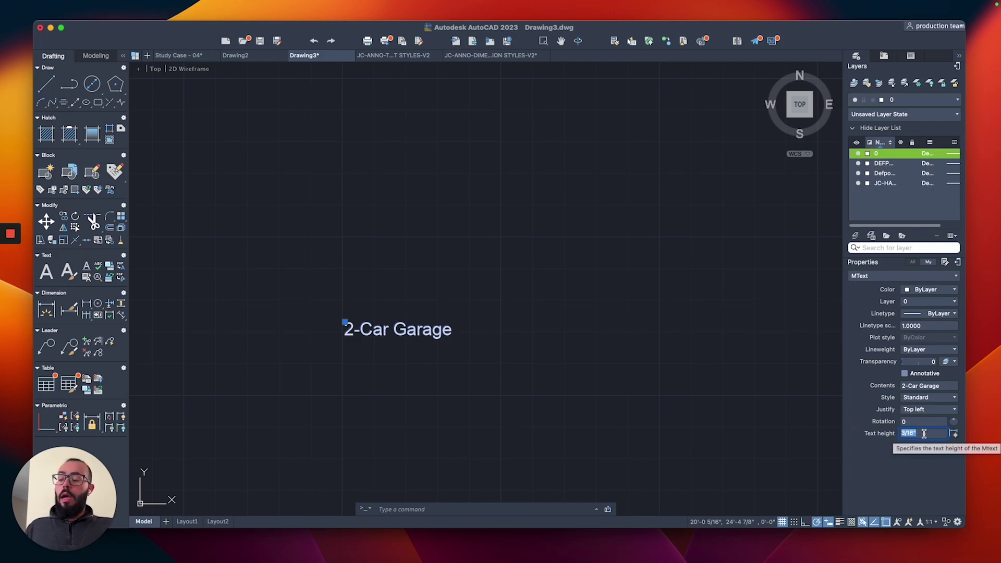
{"action": "type", "text": "6"}
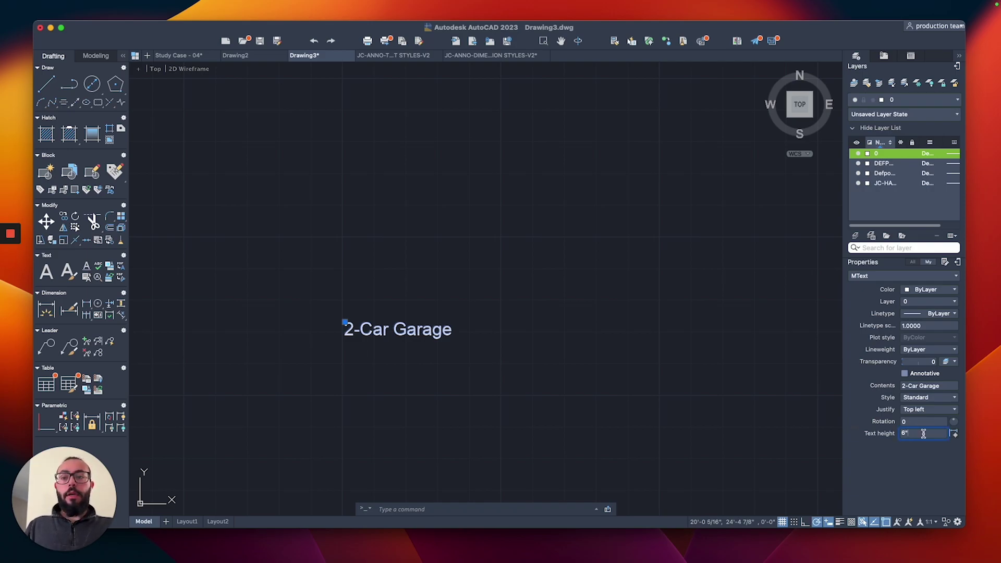
{"action": "key", "text": "Return"}
{"action": "scroll", "coordinate": [643, 339], "scroll_direction": "down", "scroll_amount": 4}
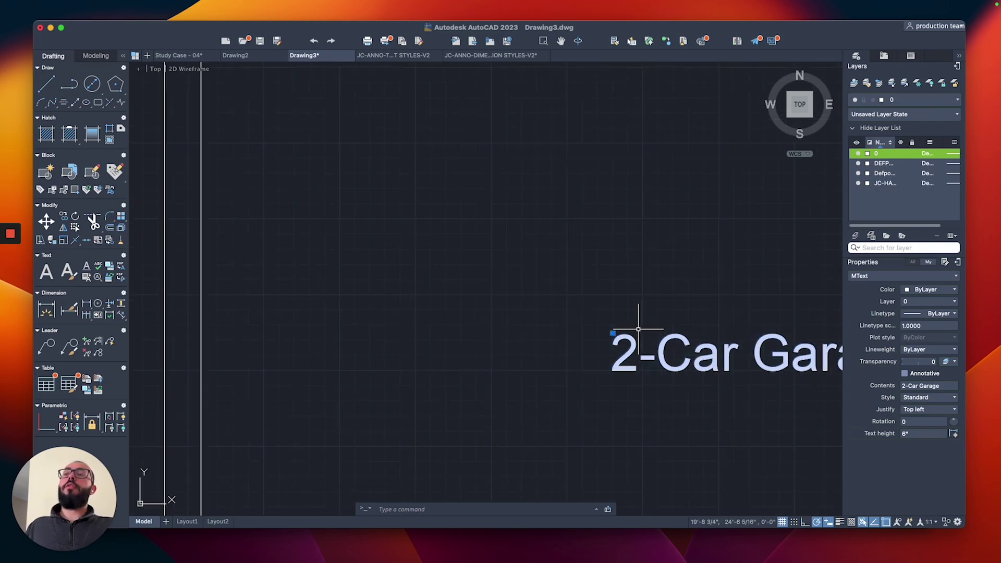
{"action": "scroll", "coordinate": [647, 333], "scroll_direction": "down", "scroll_amount": 5}
{"action": "scroll", "coordinate": [626, 346], "scroll_direction": "up", "scroll_amount": 2}
{"action": "key", "text": "Escape"}
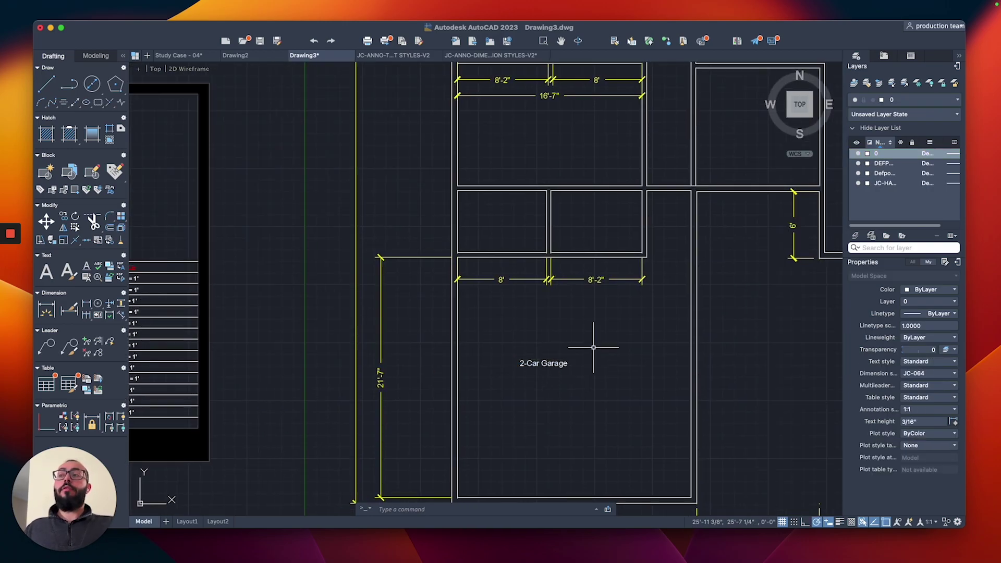
{"action": "scroll", "coordinate": [573, 342], "scroll_direction": "up", "scroll_amount": 1}
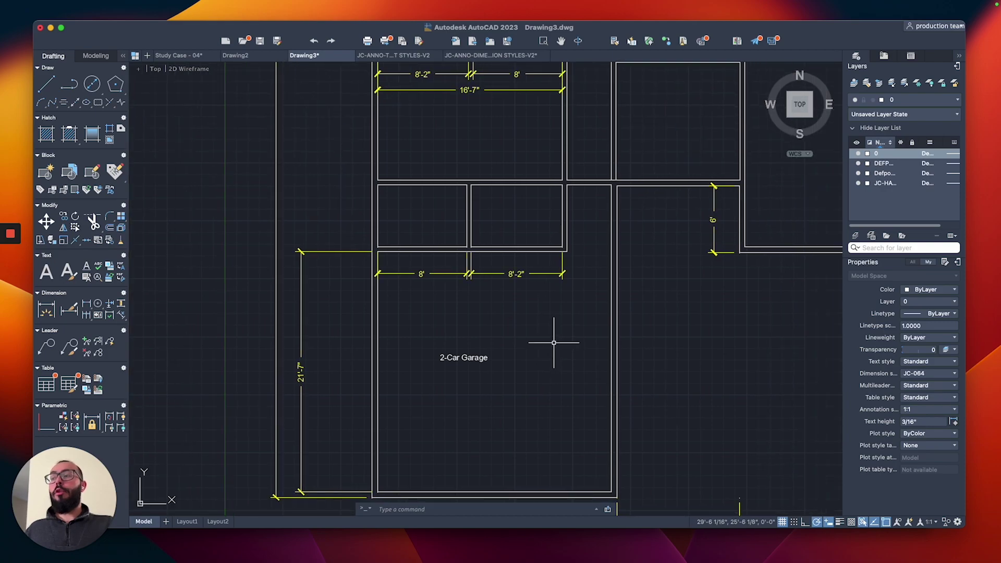
{"action": "scroll", "coordinate": [443, 355], "scroll_direction": "up", "scroll_amount": 2}
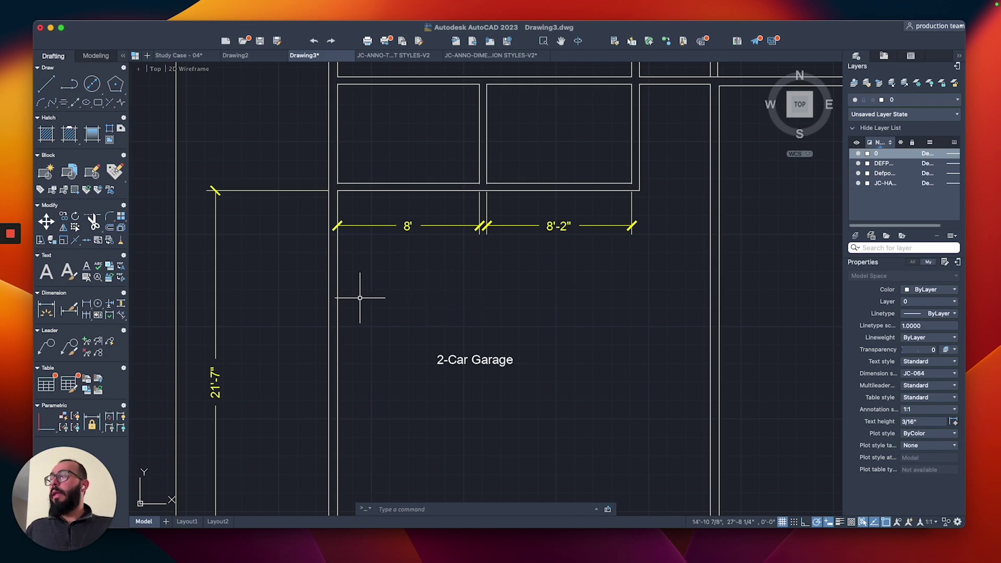
Step: Give the Standard text style a 6" text height and apply it
{"action": "left_click", "coordinate": [69, 271]}
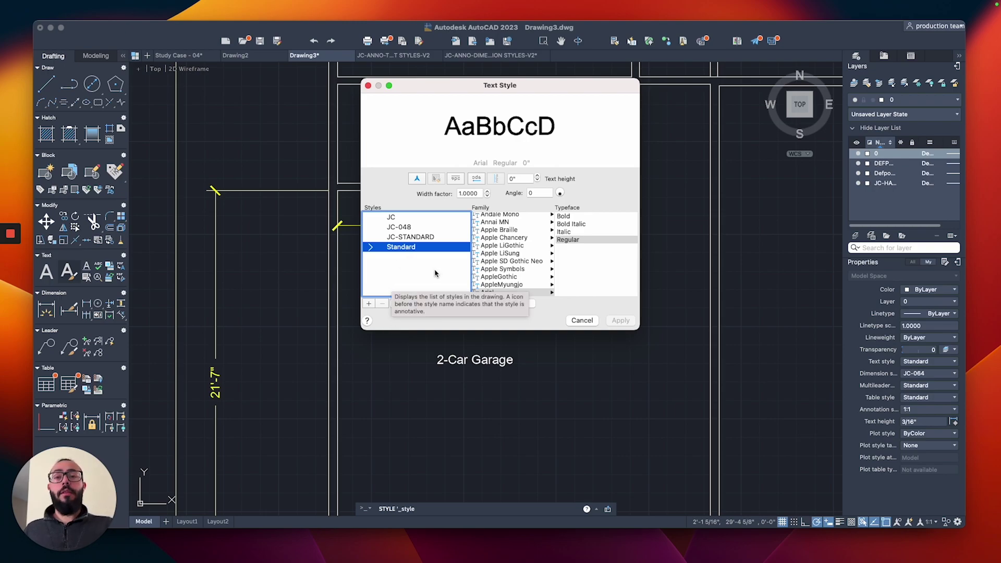
{"action": "left_click", "coordinate": [521, 179]}
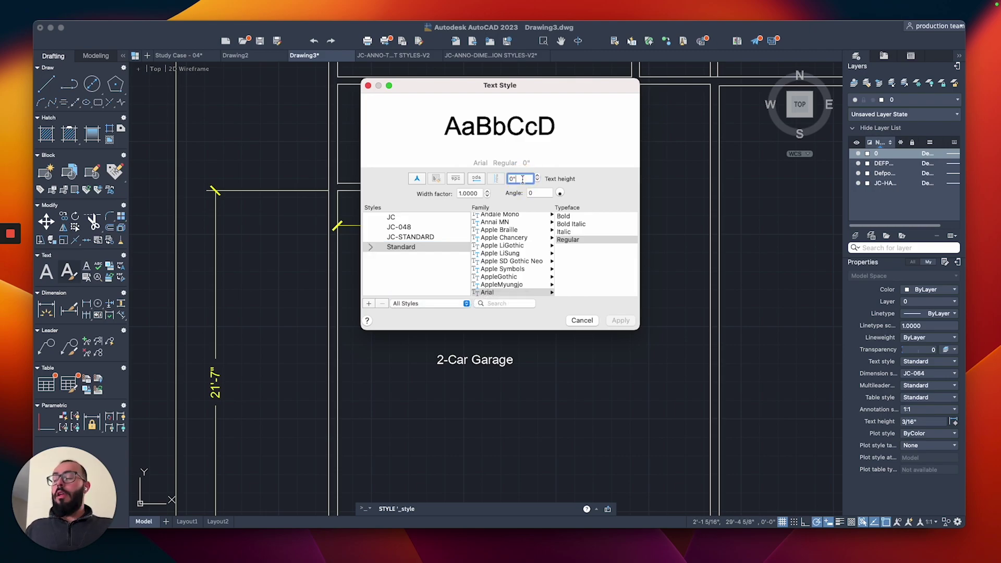
{"action": "type", "text": "6"}
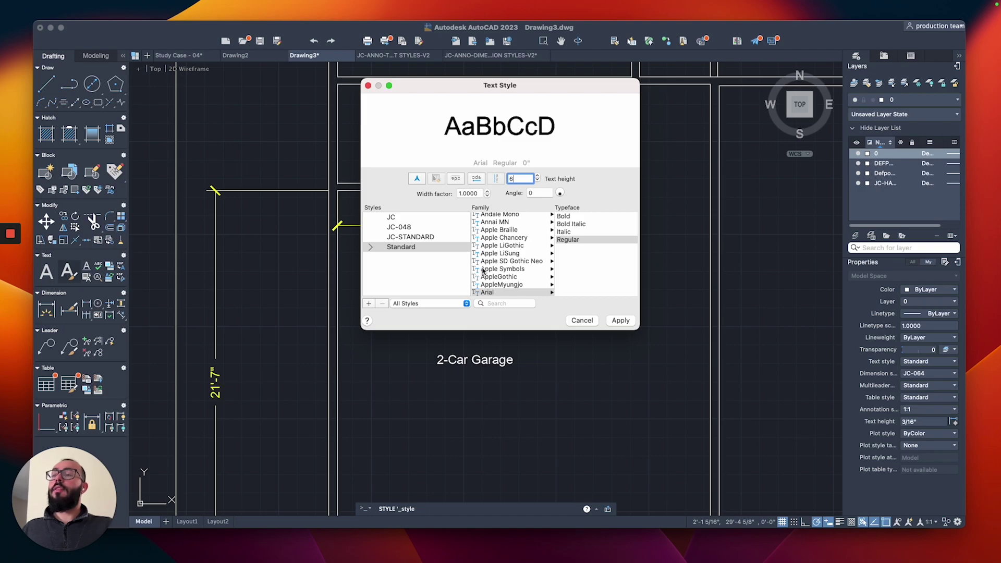
{"action": "left_click", "coordinate": [619, 320]}
Step: Add a 'Washer/dryer' multiline text label in the small room above the garage
{"action": "left_click", "coordinate": [589, 321]}
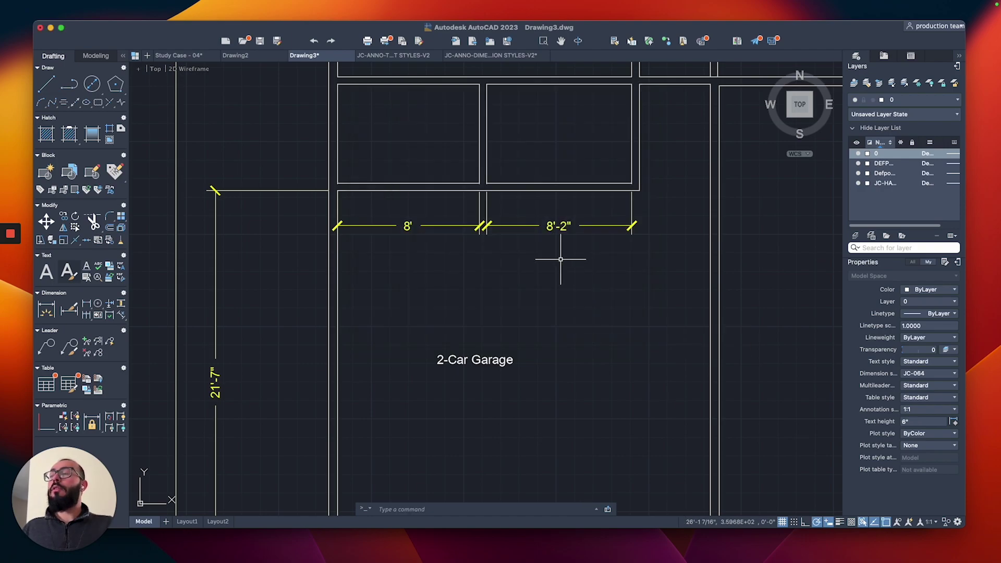
{"action": "middle_click_drag", "start_coordinate": [555, 259], "coordinate": [514, 316]}
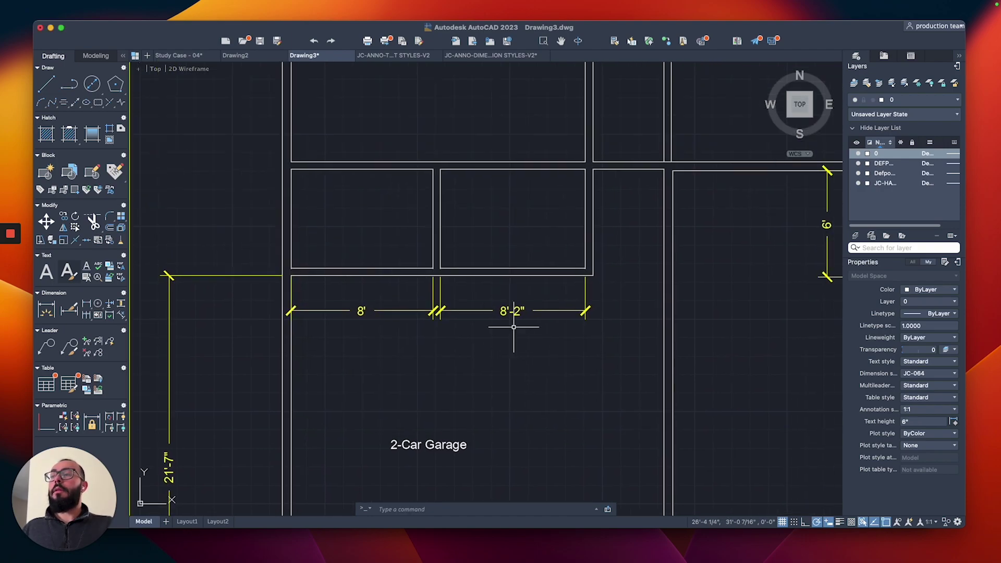
{"action": "type", "text": "mt"}
{"action": "key", "text": "Return"}
{"action": "left_click", "coordinate": [482, 205]}
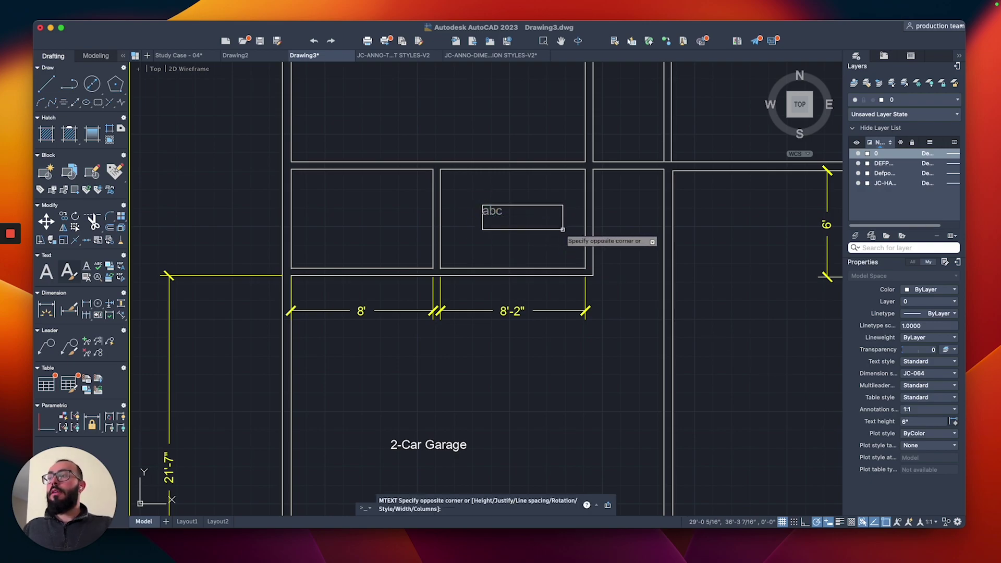
{"action": "left_click", "coordinate": [561, 233]}
{"action": "type", "text": "Washe"}
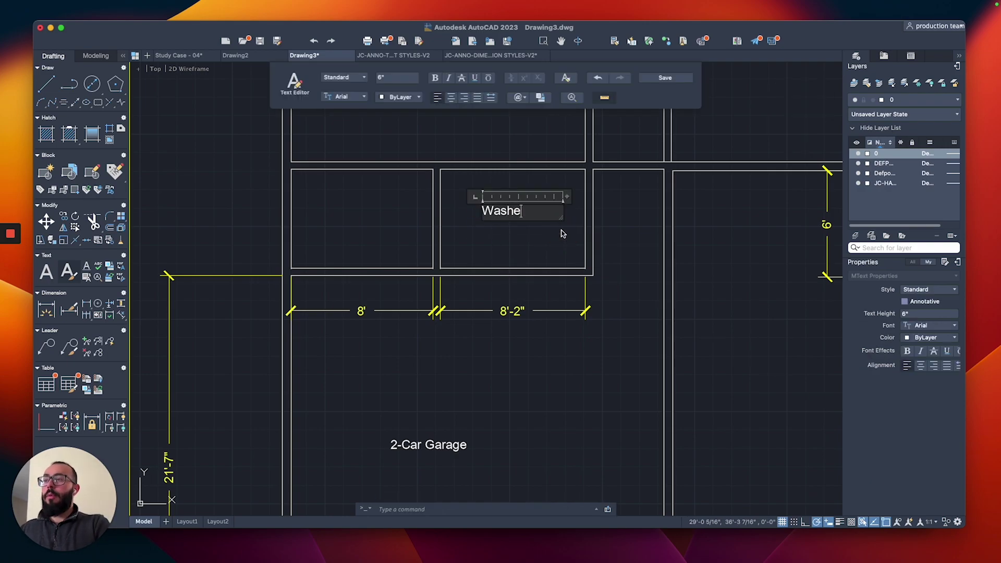
{"action": "type", "text": "r/dryer"}
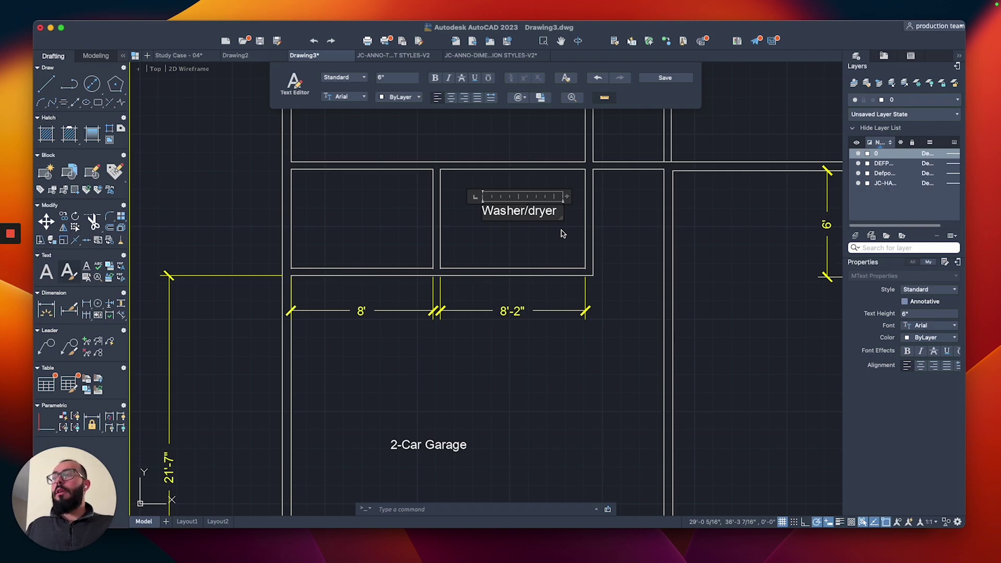
{"action": "left_click", "coordinate": [517, 244]}
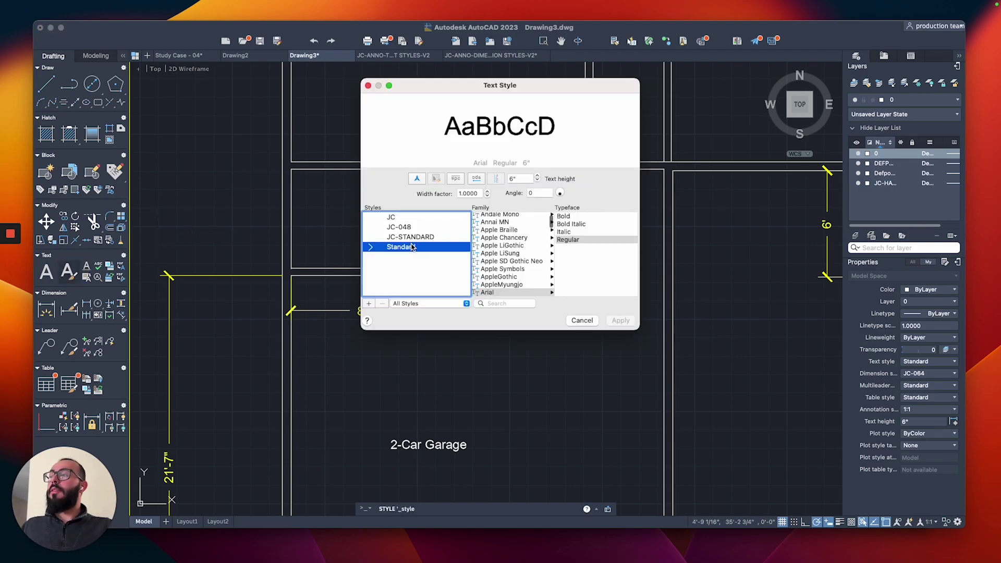
Step: Create two new text styles named Large and Small
{"action": "left_click", "coordinate": [369, 304]}
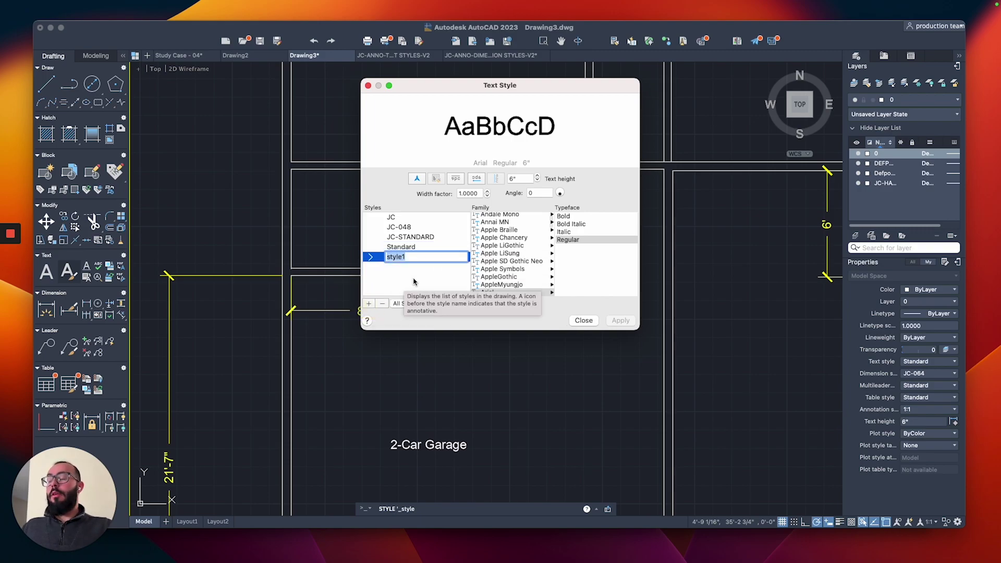
{"action": "type", "text": "L"}
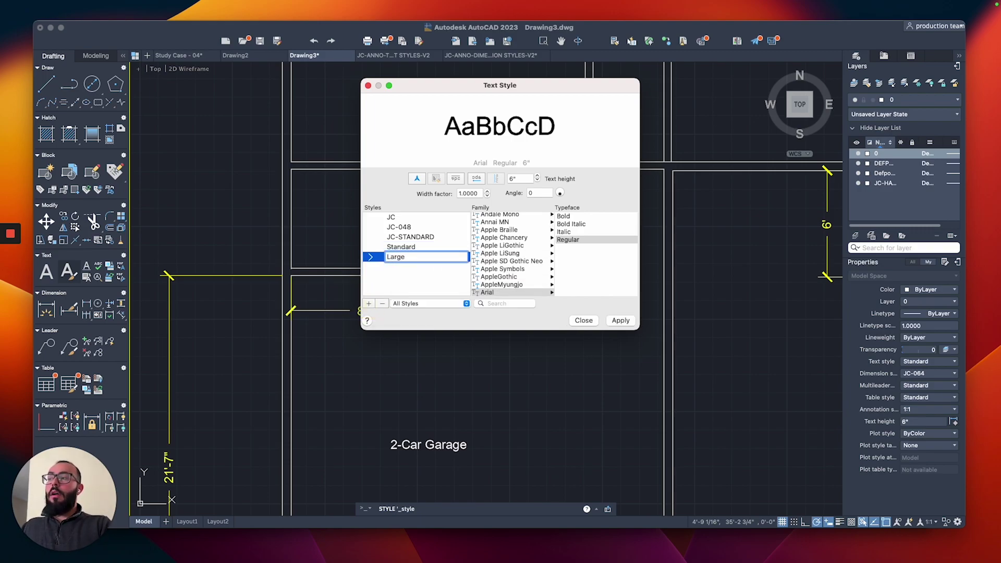
{"action": "type", "text": "arge"}
{"action": "key", "text": "Return"}
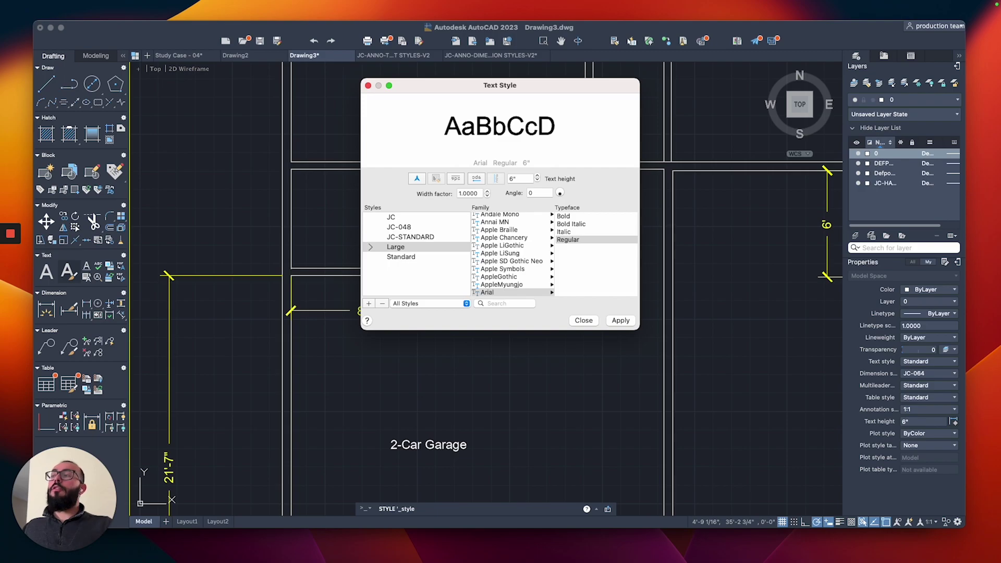
{"action": "left_click", "coordinate": [528, 180]}
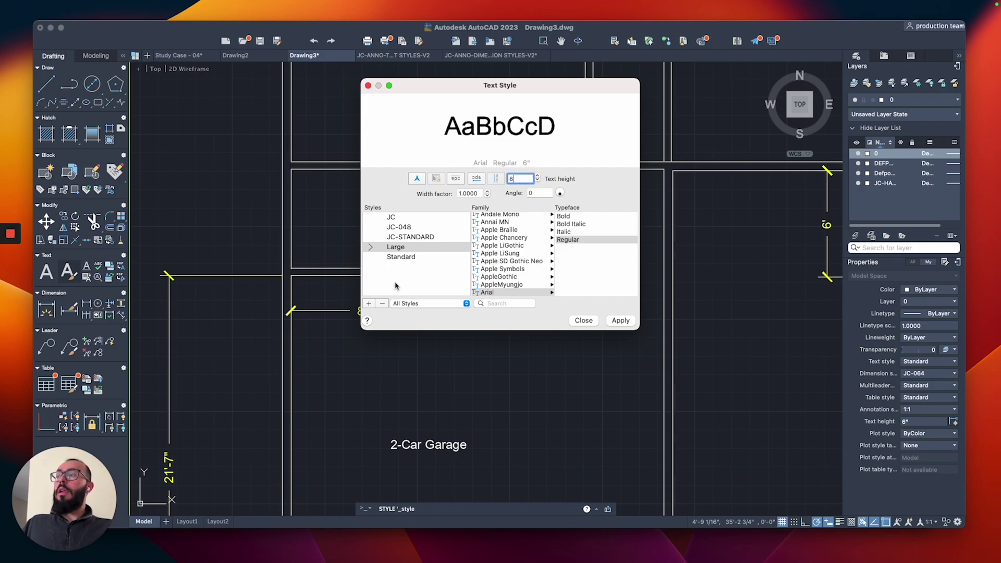
{"action": "left_click", "coordinate": [369, 304]}
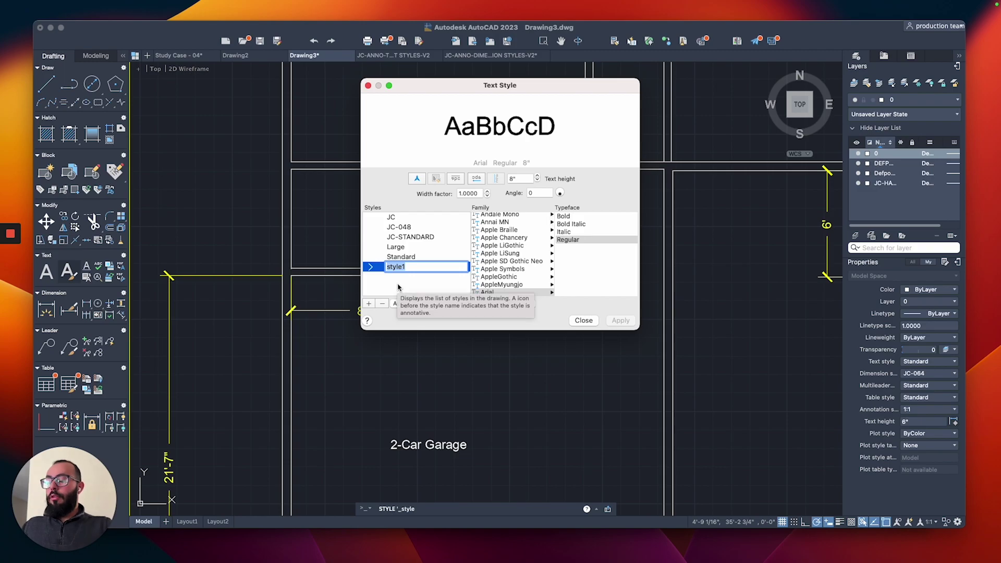
{"action": "type", "text": "Small"}
{"action": "key", "text": "Return"}
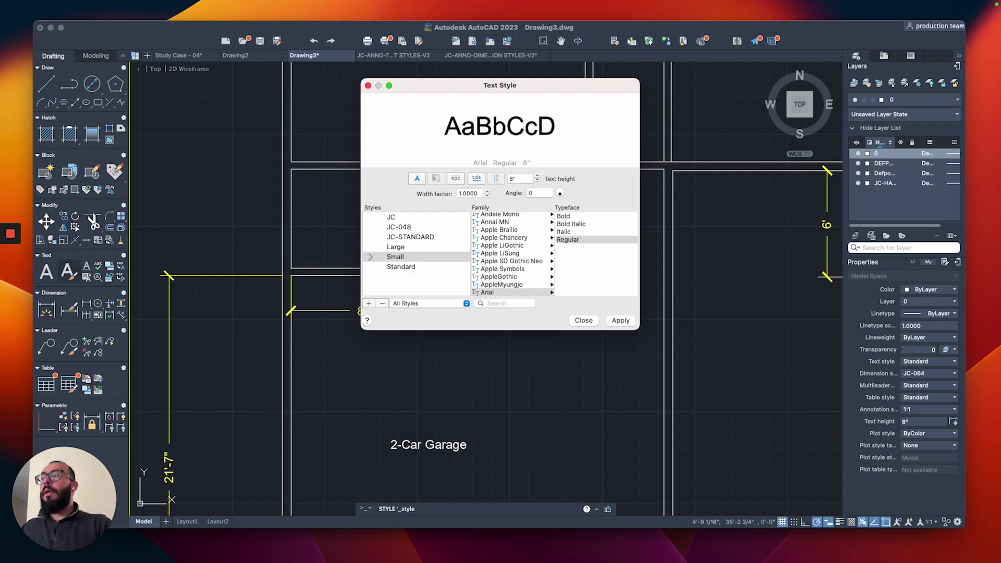
{"action": "double_click", "coordinate": [519, 178]}
{"action": "type", "text": "4"}
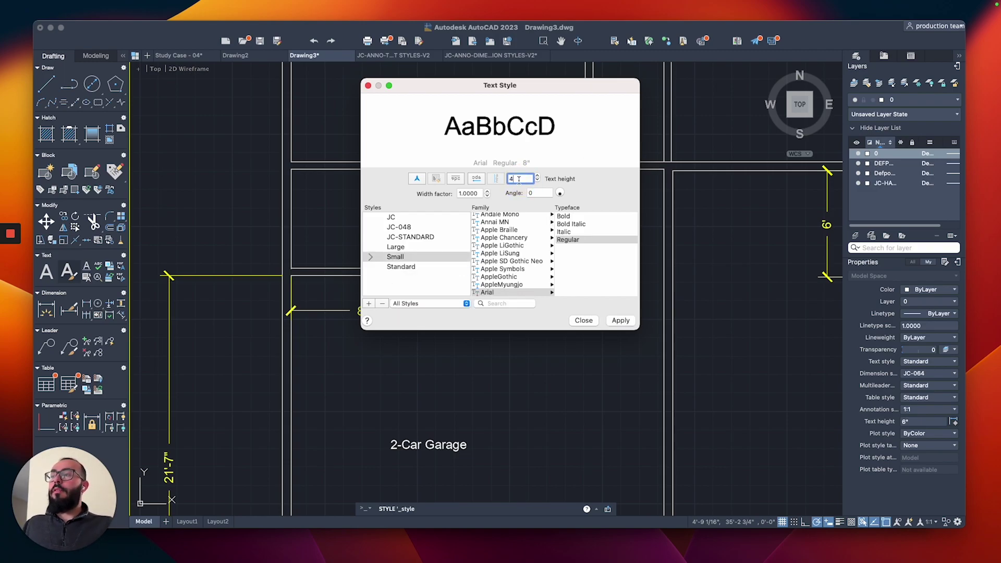
Step: Set the Large style's height to 8" and Small's to 2", applying each
{"action": "left_click", "coordinate": [408, 249]}
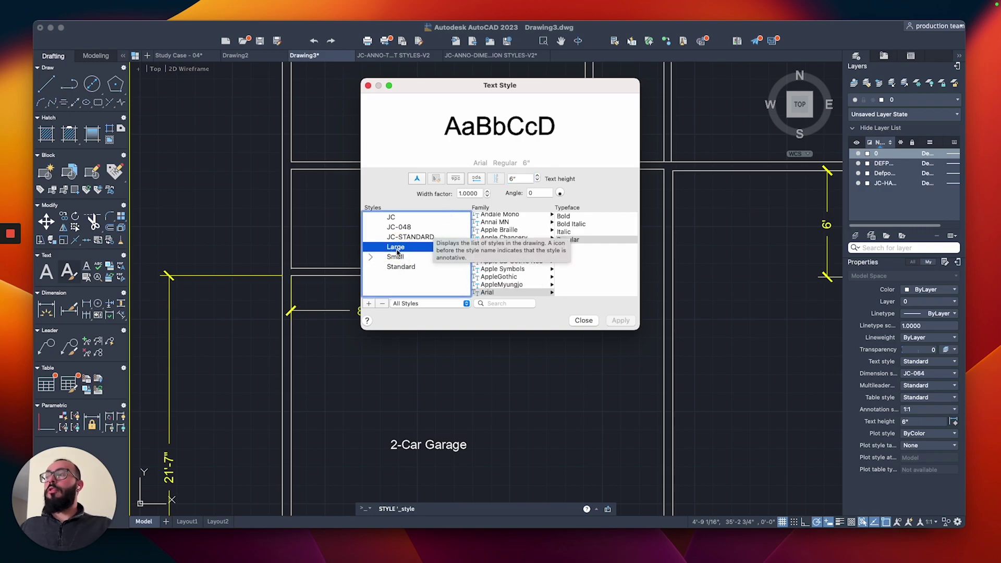
{"action": "double_click", "coordinate": [518, 179]}
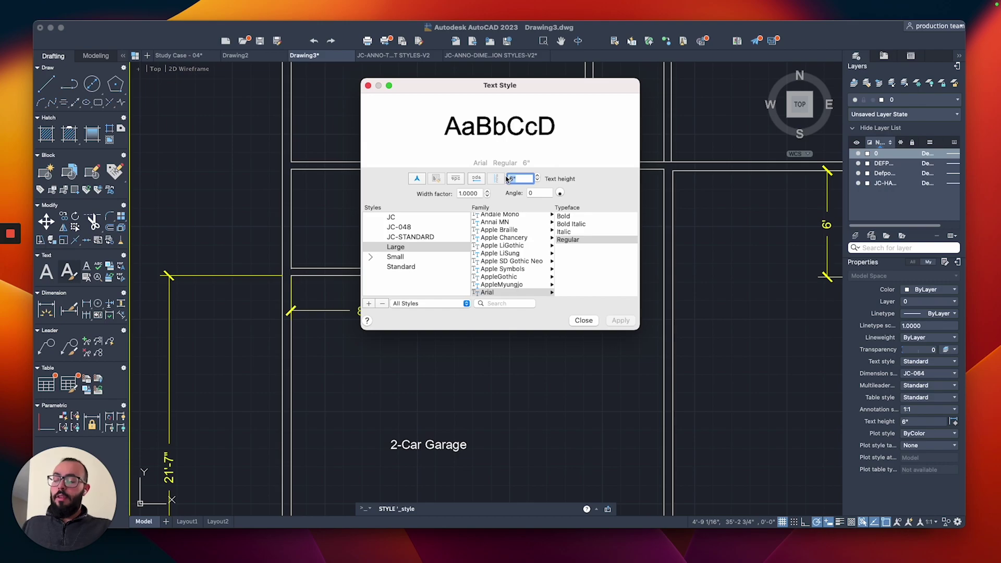
{"action": "type", "text": "8"}
{"action": "left_click", "coordinate": [615, 321]}
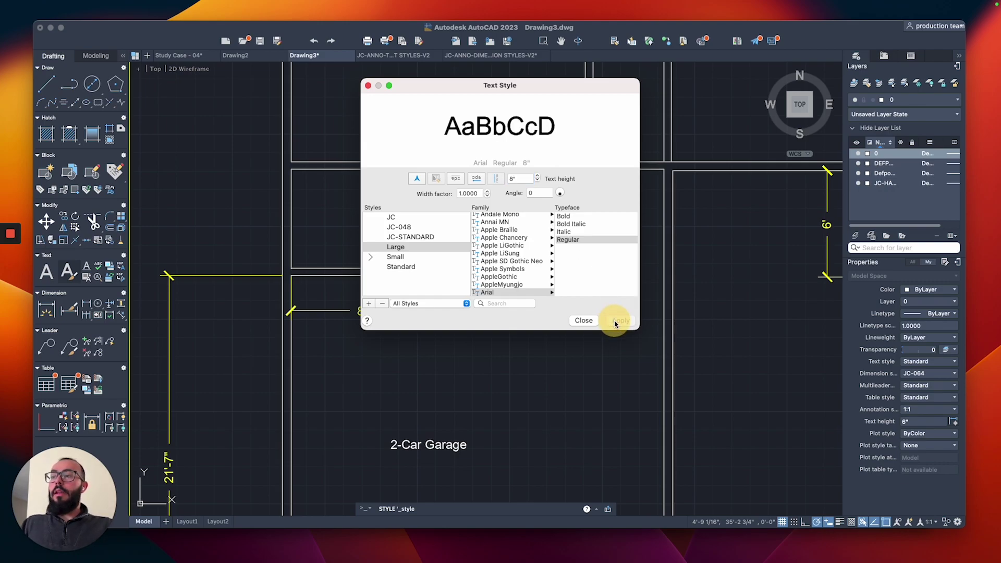
{"action": "left_click", "coordinate": [409, 257]}
{"action": "left_click", "coordinate": [522, 179]}
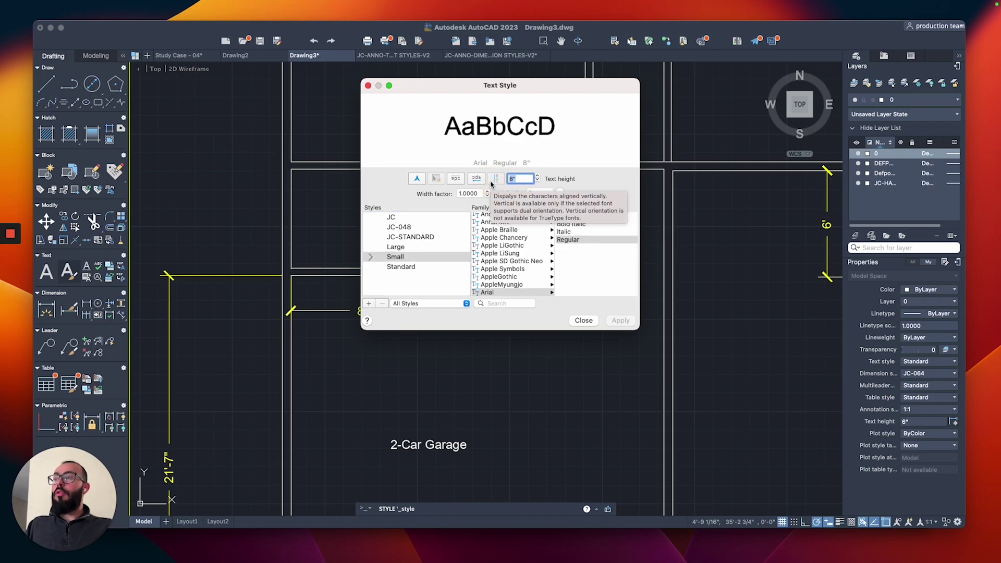
{"action": "type", "text": "2"}
{"action": "left_click", "coordinate": [620, 320]}
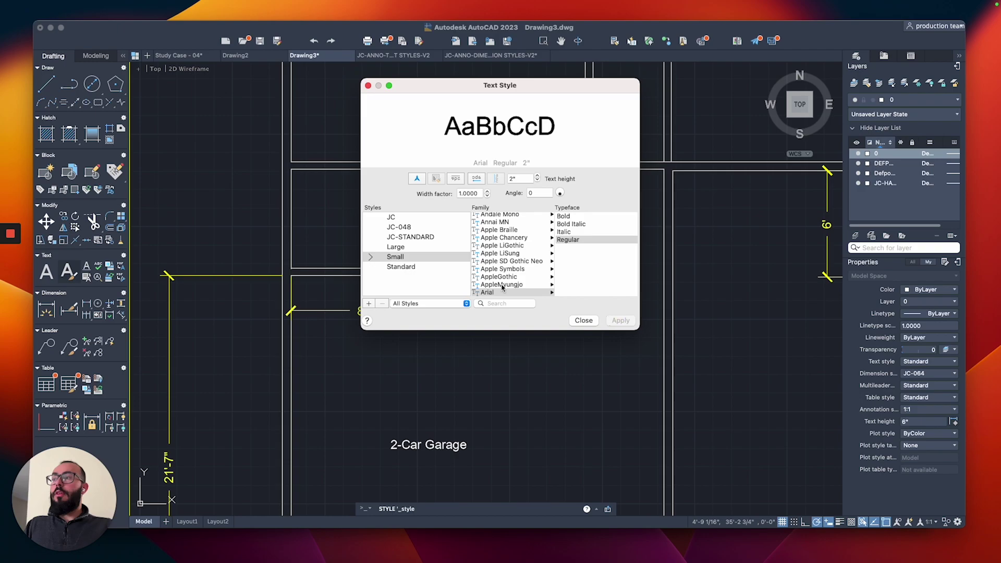
{"action": "left_click", "coordinate": [406, 247]}
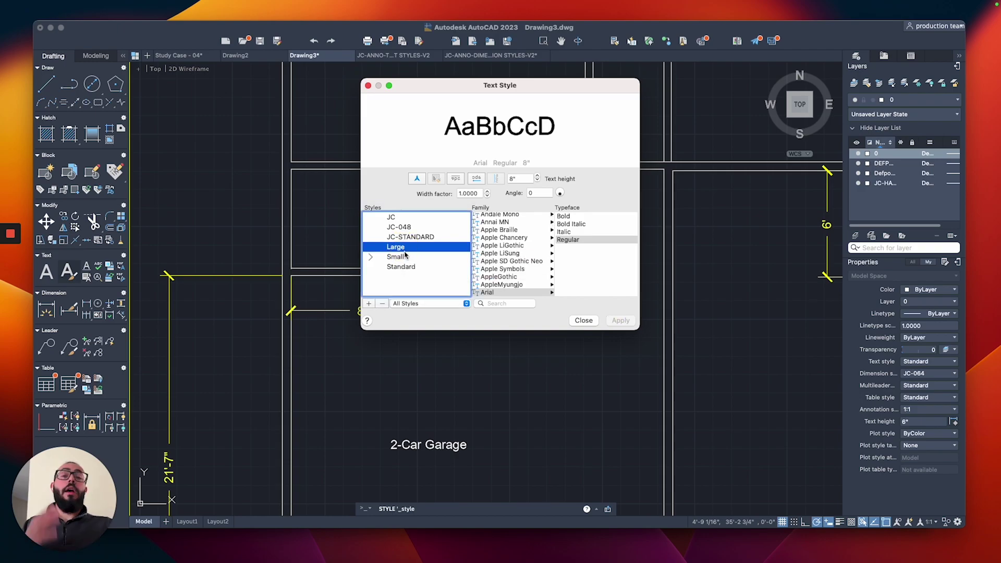
{"action": "left_click", "coordinate": [404, 257]}
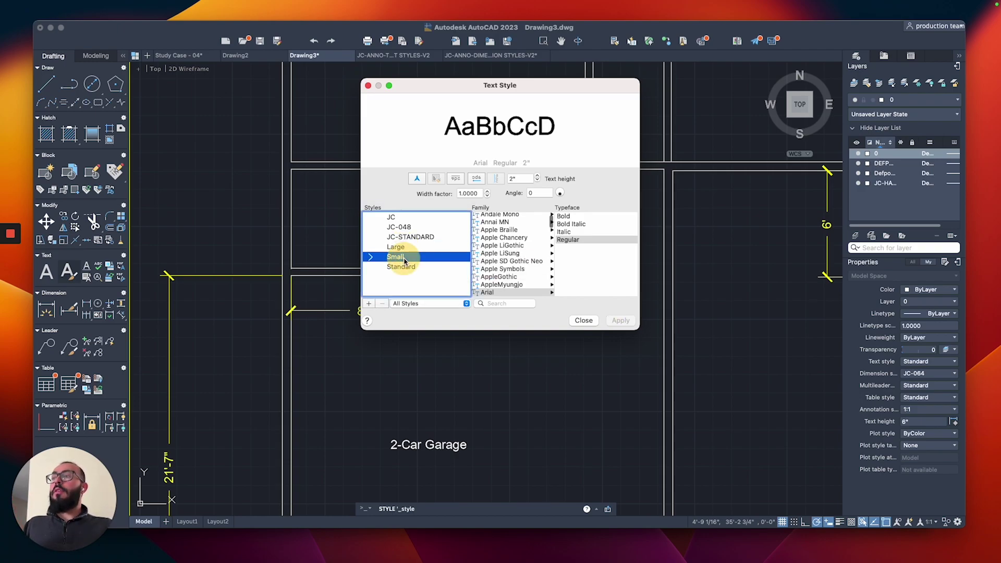